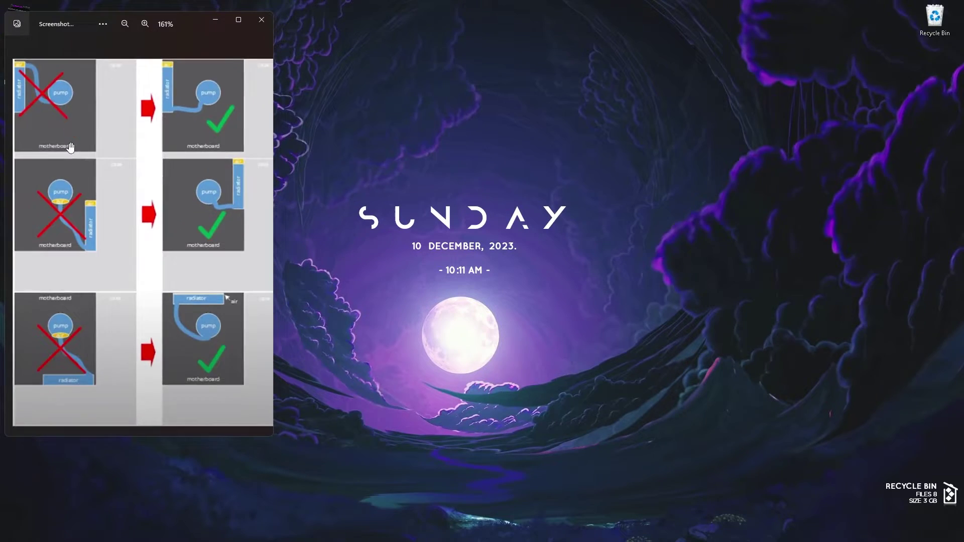
- Zoom in and out on the radiator orientation diagram, then close Photos
{"action": "scroll", "coordinate": [71, 145], "scroll_direction": "up", "scroll_amount": 4}
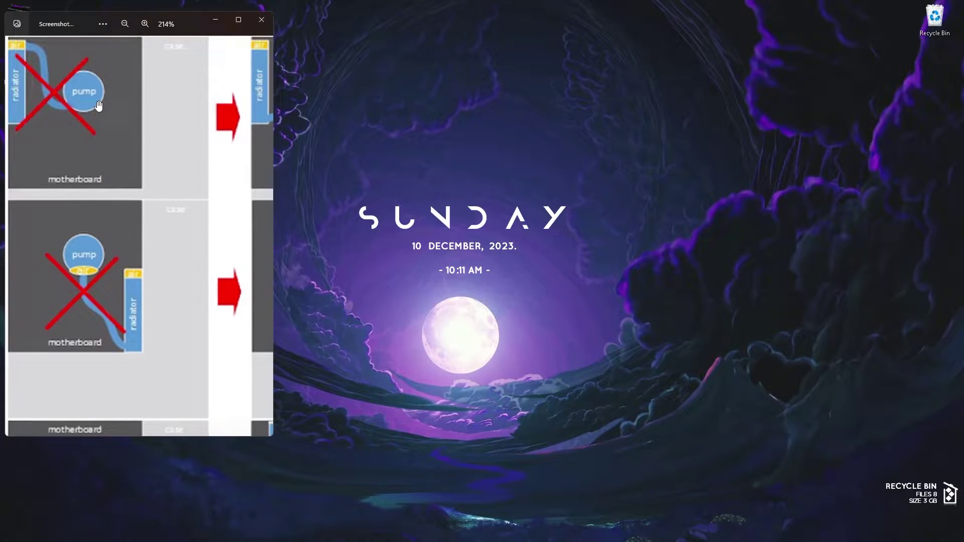
{"action": "scroll", "coordinate": [99, 106], "scroll_direction": "down", "scroll_amount": 5}
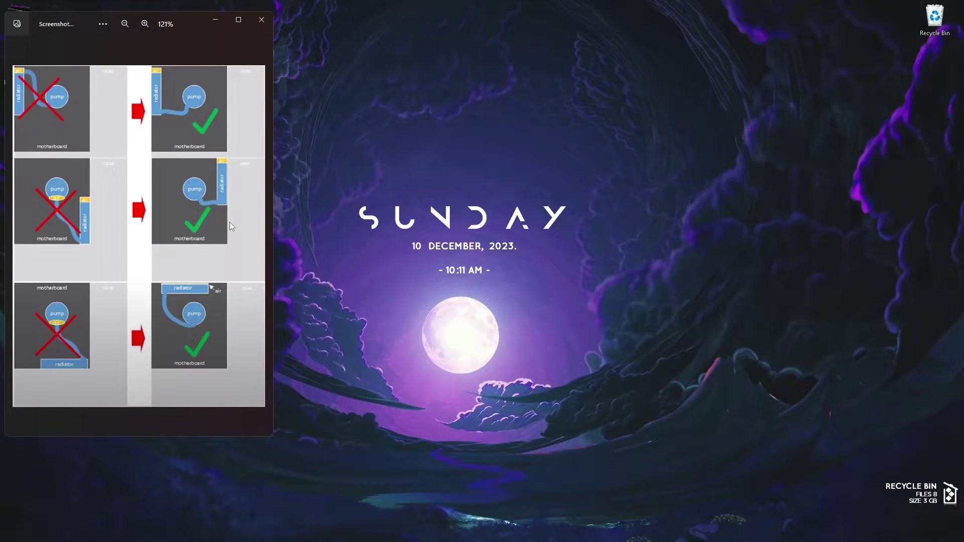
{"action": "scroll", "coordinate": [243, 215], "scroll_direction": "down", "scroll_amount": 1}
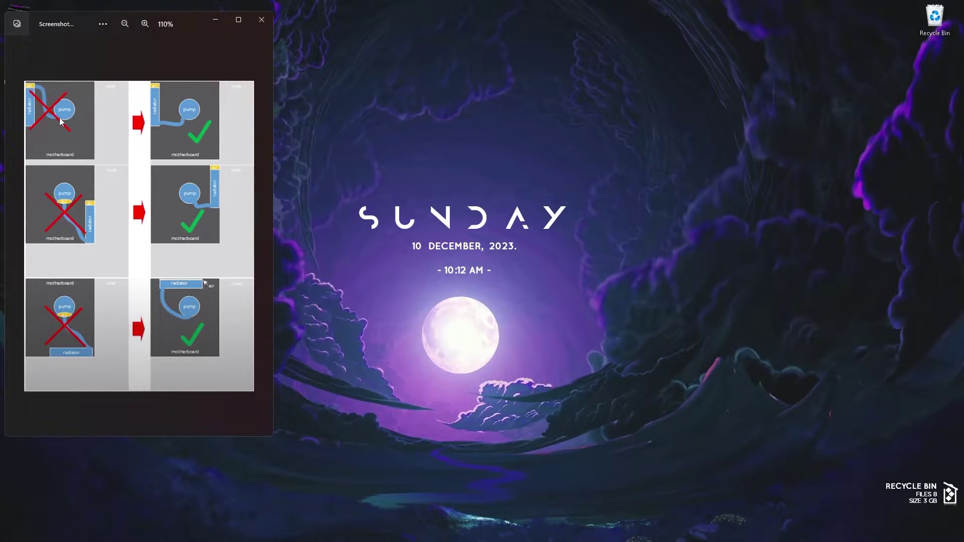
{"action": "left_click", "coordinate": [252, 23]}
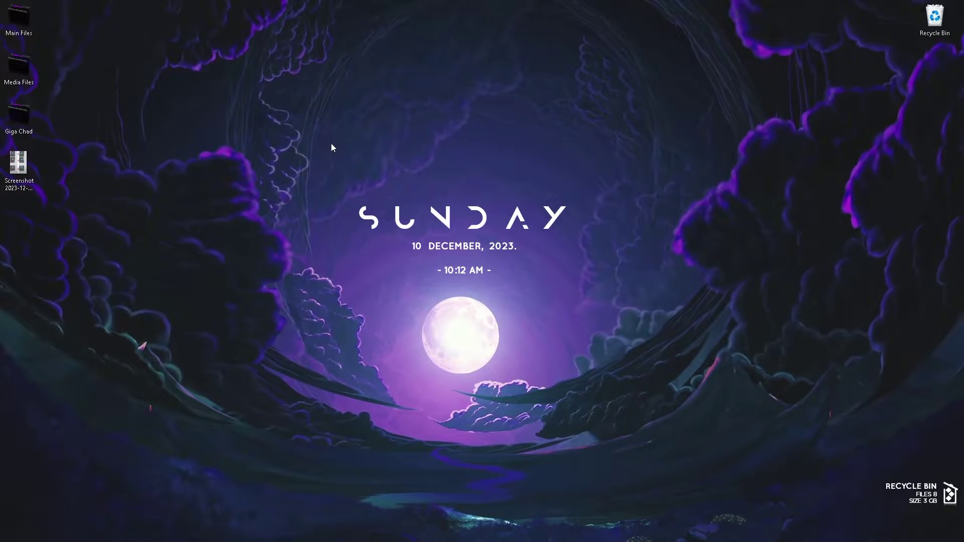
- In Chrome's 'gpu temps at idle' results, highlight the featured snippet and its under 50°C idle figure
{"action": "left_click", "coordinate": [495, 530]}
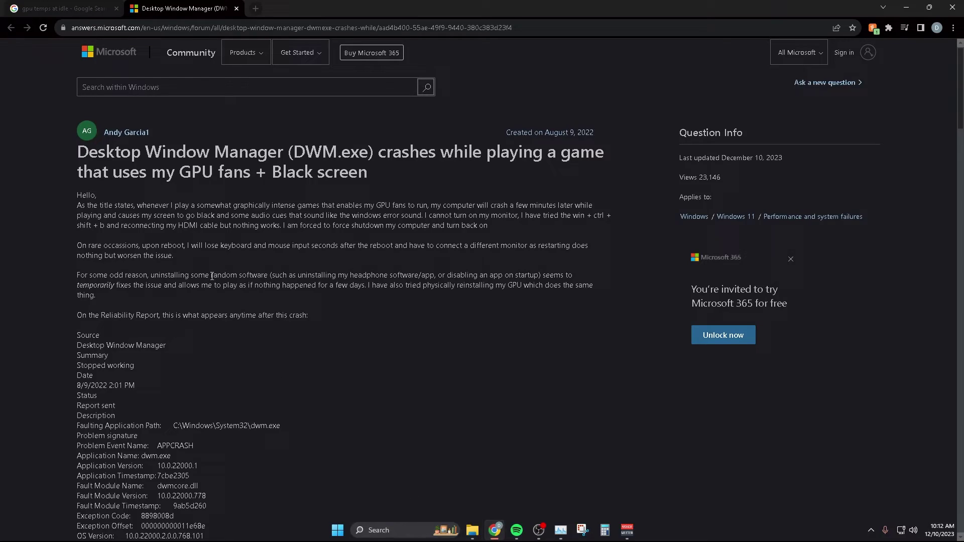
{"action": "key", "text": "ctrl+Tab"}
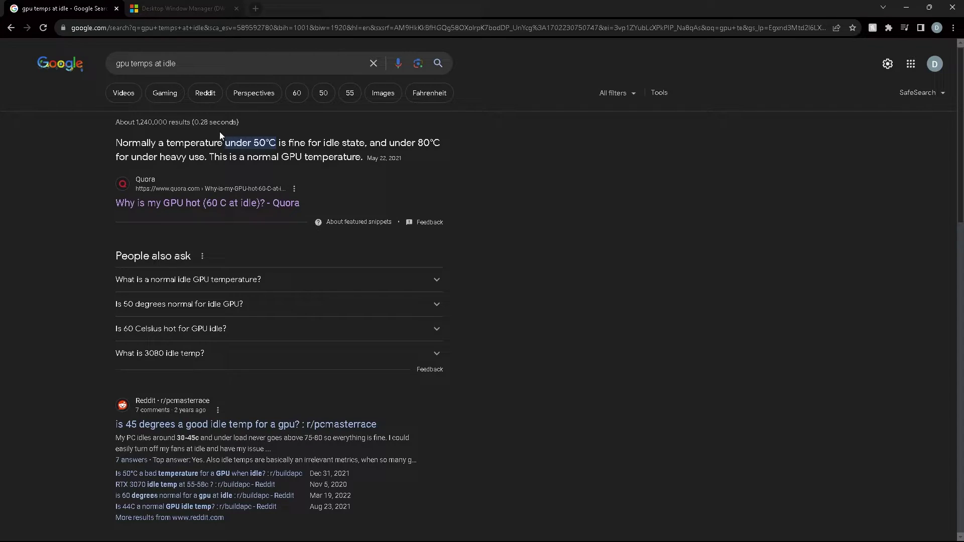
{"action": "left_click_drag", "start_coordinate": [114, 141], "coordinate": [385, 156]}
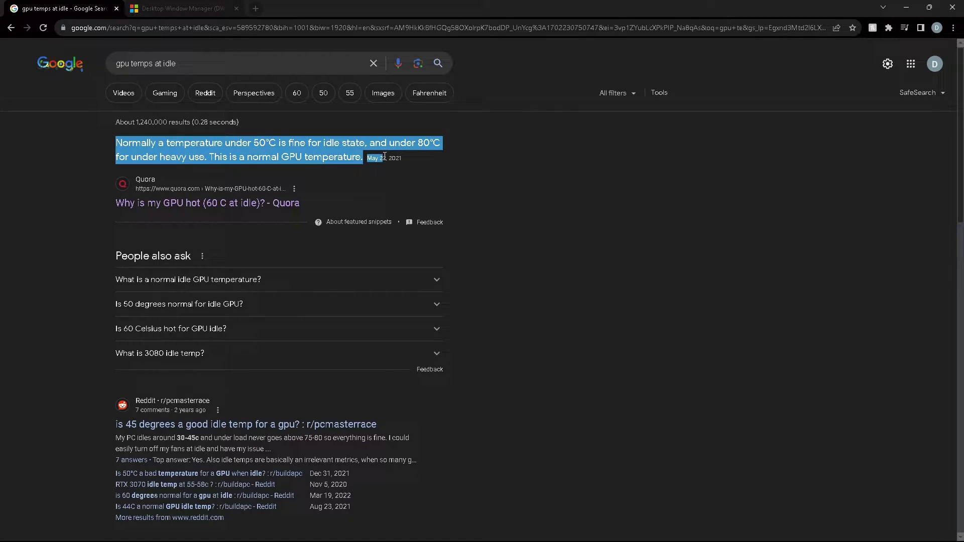
{"action": "left_click", "coordinate": [598, 195]}
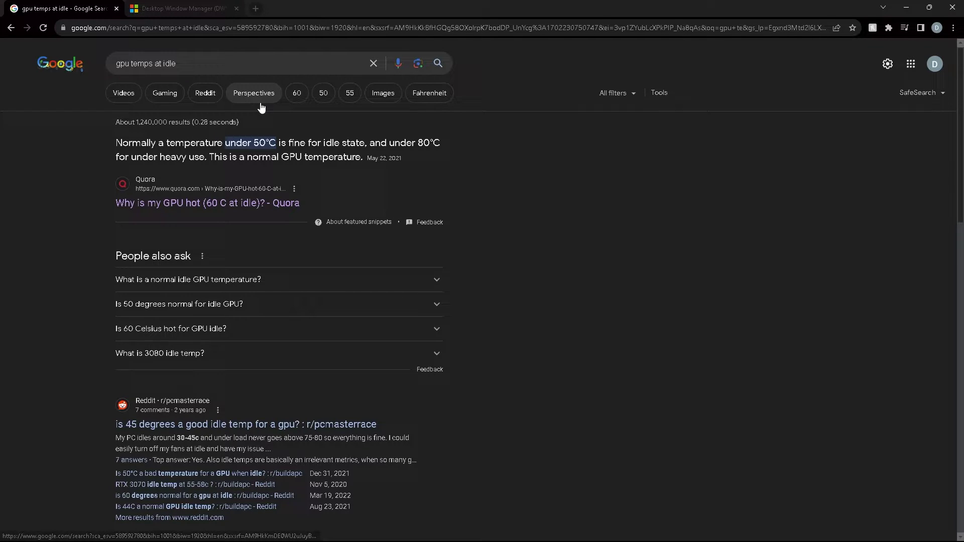
{"action": "left_click_drag", "start_coordinate": [224, 144], "coordinate": [288, 143]}
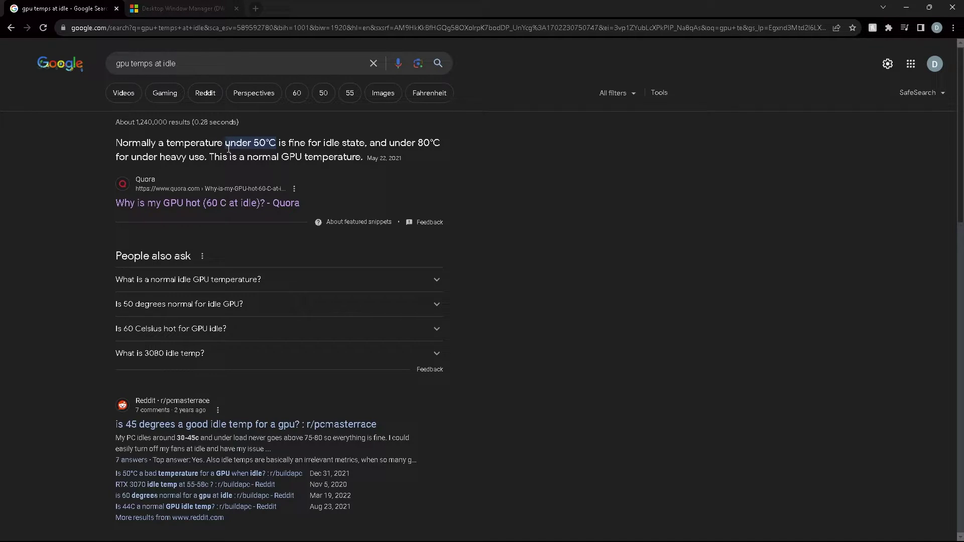
{"action": "triple_click", "coordinate": [117, 157]}
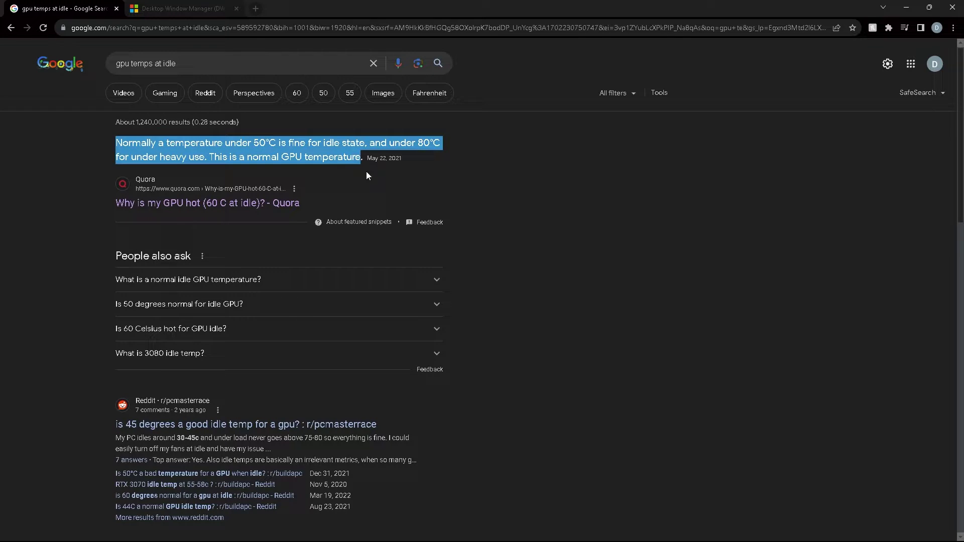
{"action": "left_click", "coordinate": [399, 170]}
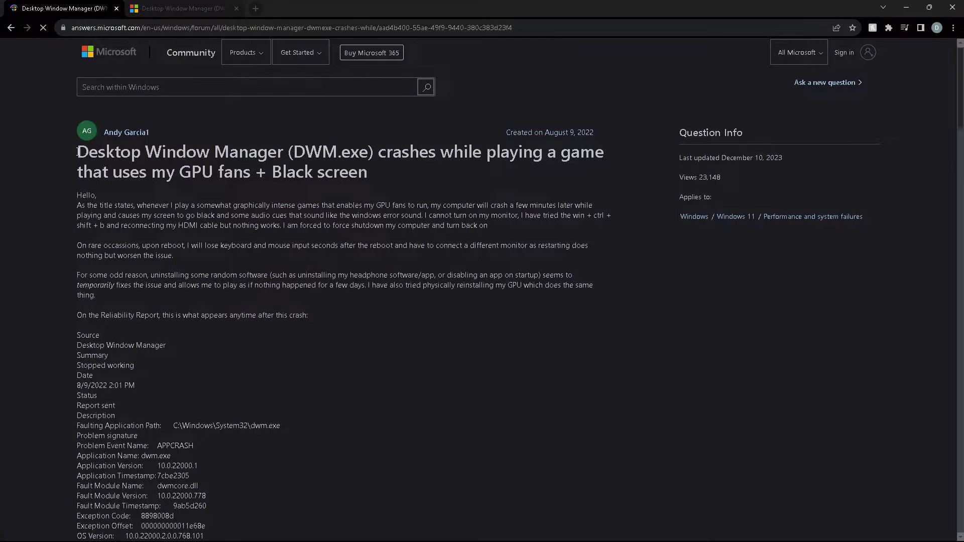
- Highlight 'Desktop Window Manager' and 'GPU fans + Black screen' in the thread title, then close Chrome
{"action": "left_click_drag", "start_coordinate": [78, 152], "coordinate": [289, 158]}
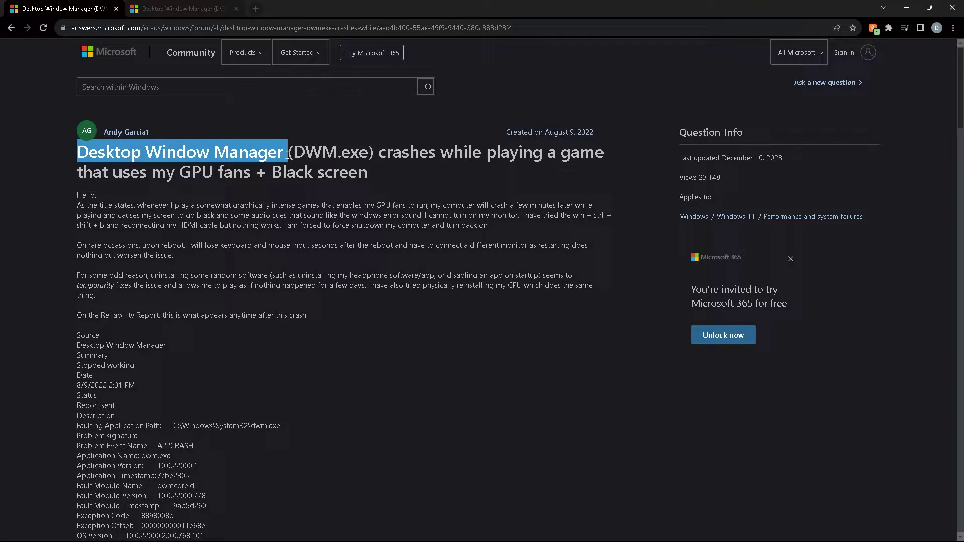
{"action": "left_click", "coordinate": [165, 147]}
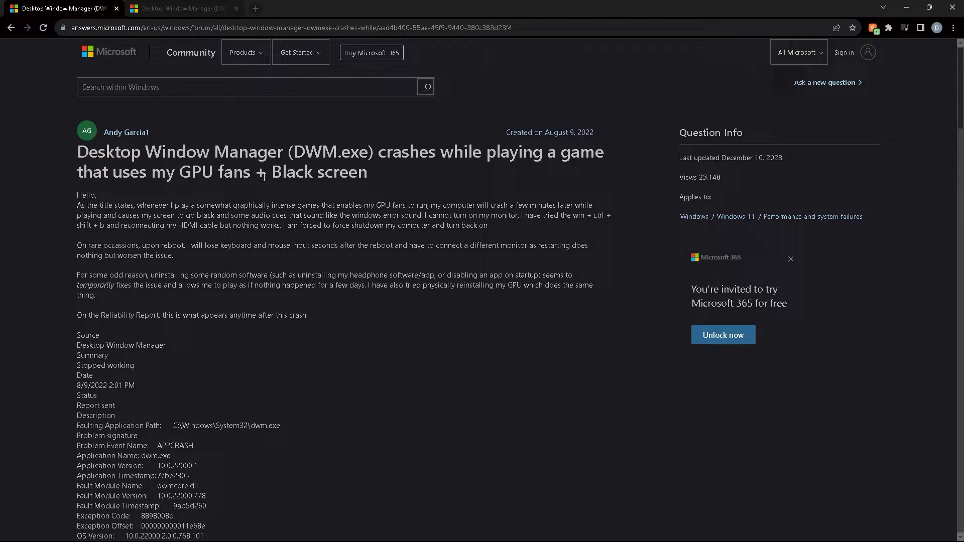
{"action": "left_click_drag", "start_coordinate": [372, 172], "coordinate": [249, 172]}
{"action": "left_click", "coordinate": [186, 167]}
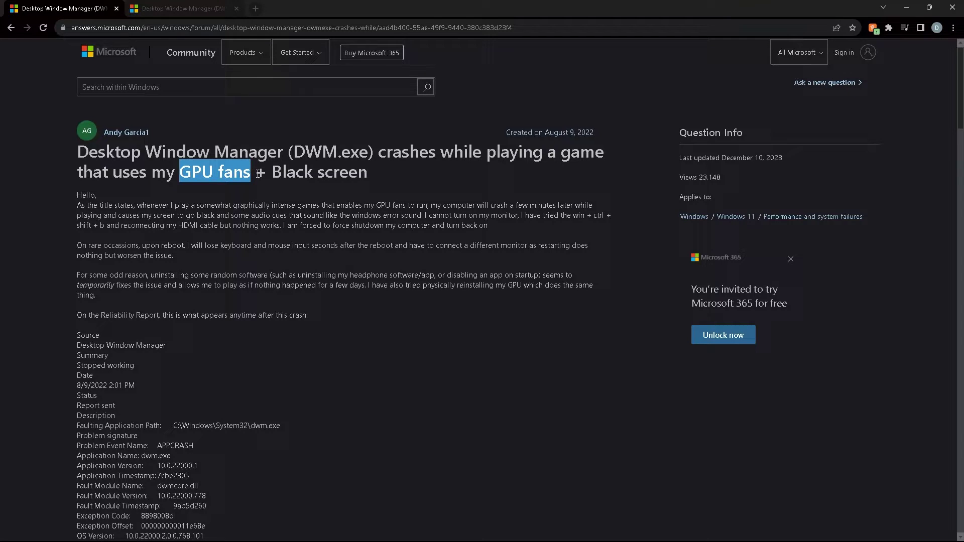
{"action": "left_click", "coordinate": [221, 203]}
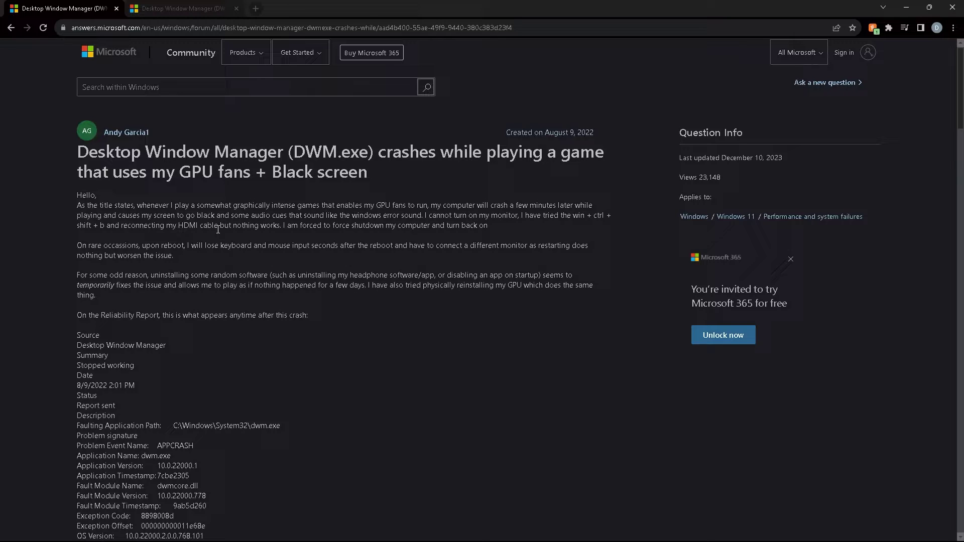
{"action": "left_click", "coordinate": [952, 7]}
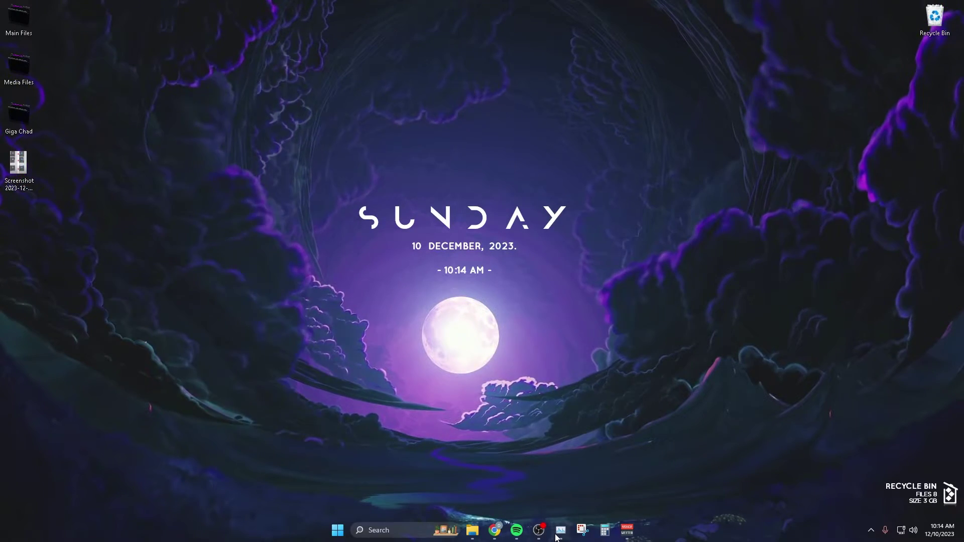
- Open Task Manager with Ctrl+Shift+Esc to check the GPU 0 temperature near 37 °C
{"action": "key", "text": "ctrl+shift+Escape"}
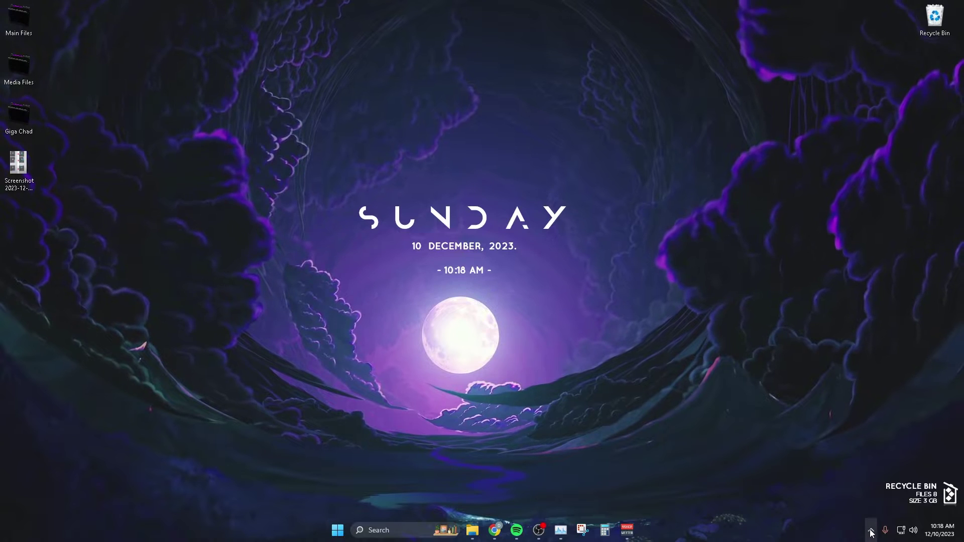
- Open MSI Afterburner from the system tray and move its window to the screen centre
{"action": "left_click", "coordinate": [871, 533]}
{"action": "left_click", "coordinate": [901, 482]}
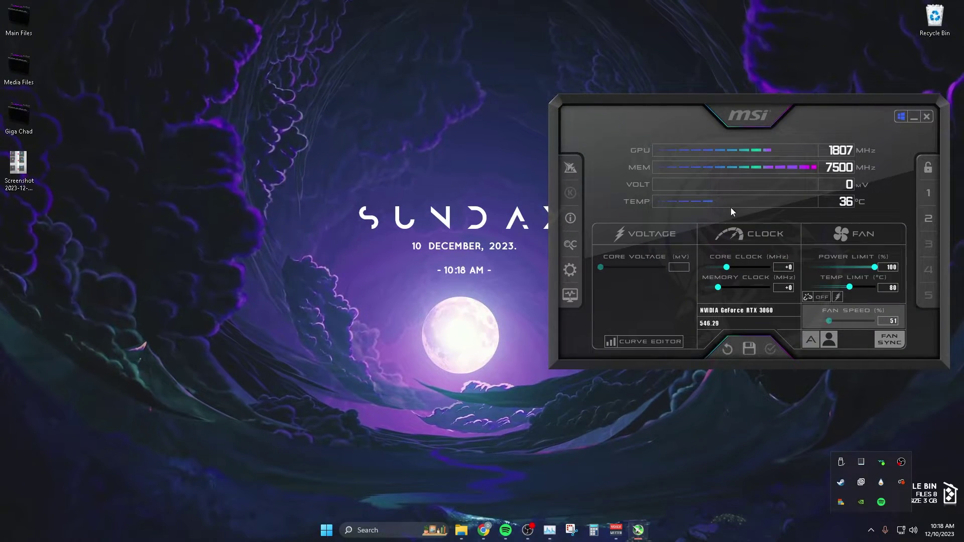
{"action": "left_click_drag", "start_coordinate": [794, 110], "coordinate": [523, 134]}
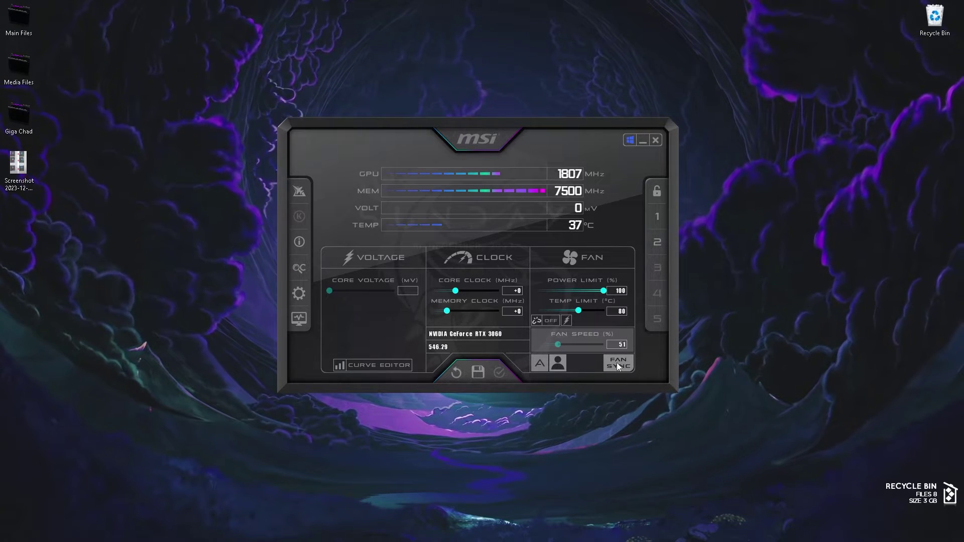
- Show Afterburner's Fan settings with the custom curve: 40% up to 30 °C, 100% from 60 °C
{"action": "left_click", "coordinate": [301, 291]}
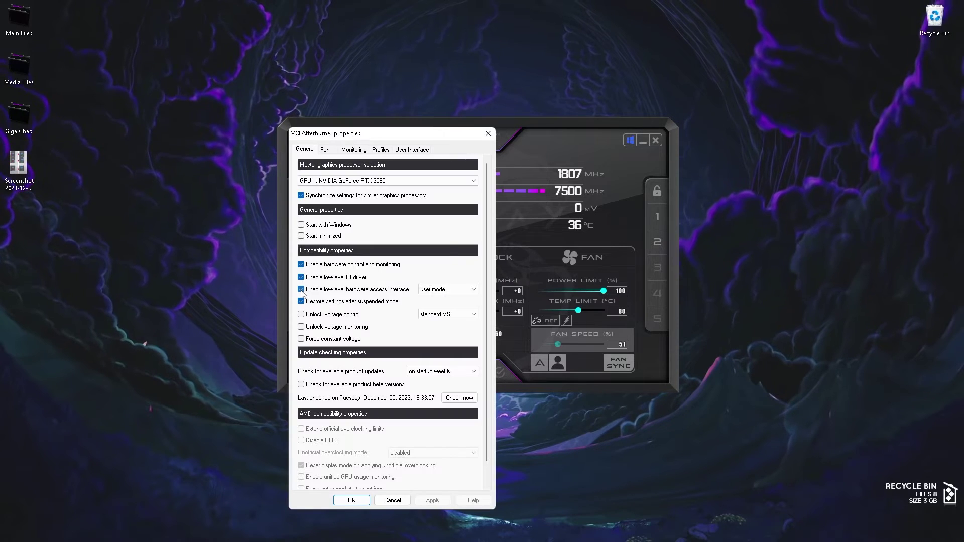
{"action": "left_click", "coordinate": [327, 152]}
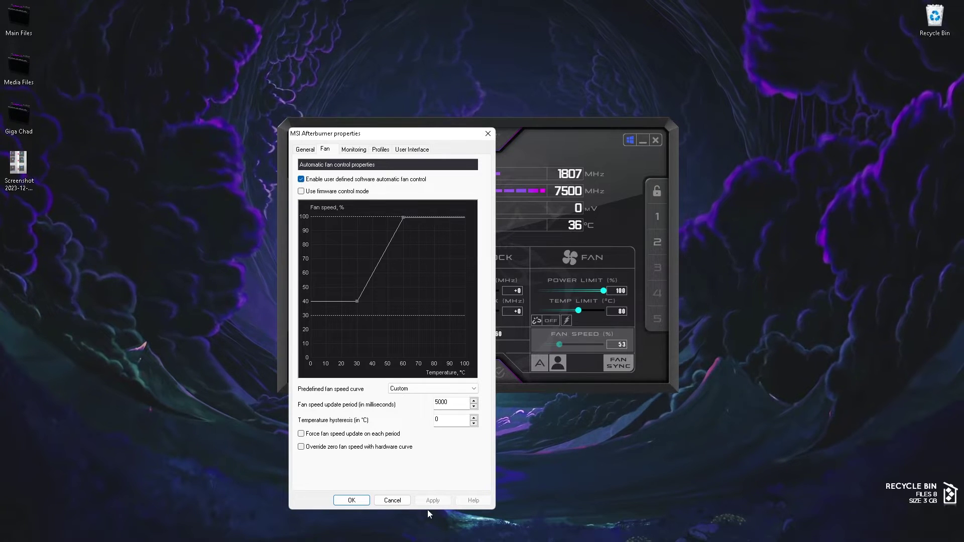
{"action": "left_click", "coordinate": [352, 500]}
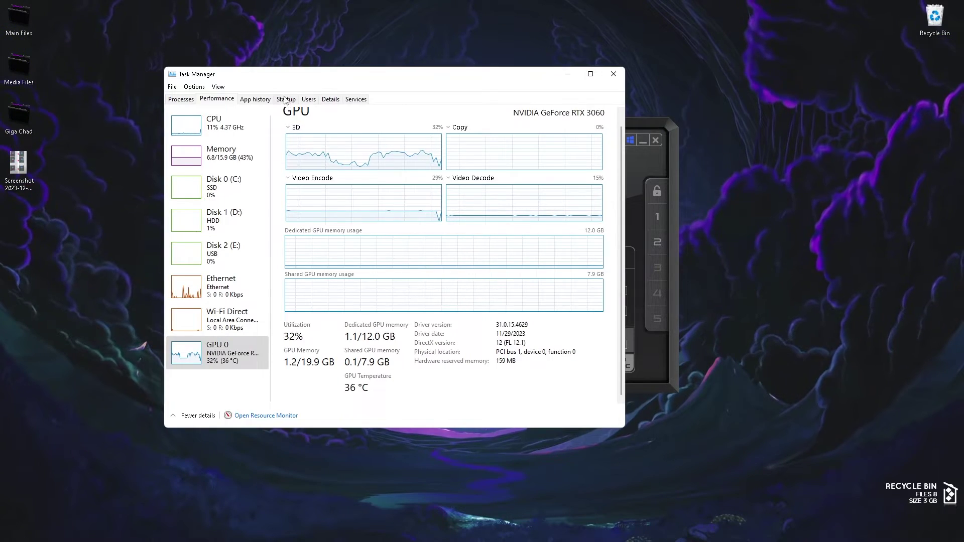
- Scroll through Task Manager's Startup apps list, where most entries are disabled
{"action": "left_click", "coordinate": [286, 100]}
{"action": "scroll", "coordinate": [258, 279], "scroll_direction": "down", "scroll_amount": 3}
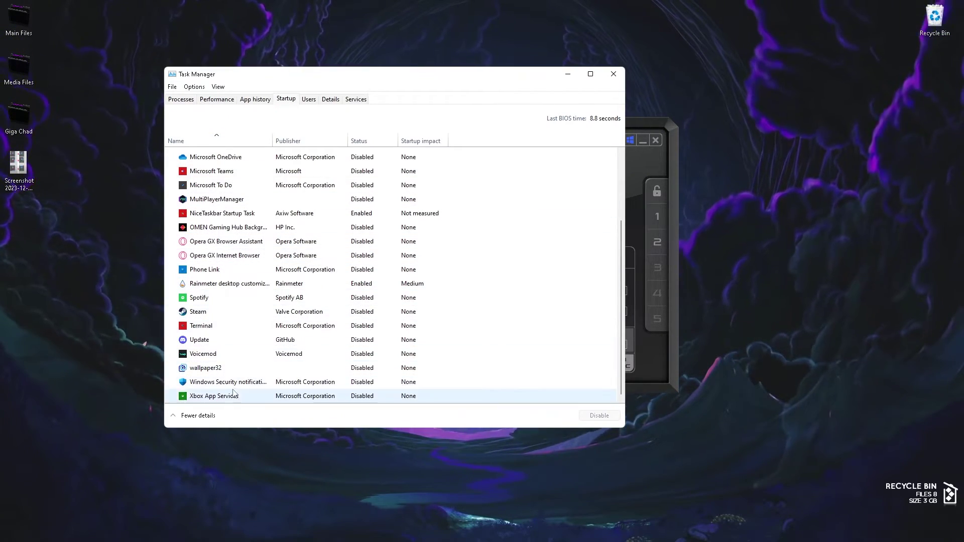
{"action": "scroll", "coordinate": [224, 351], "scroll_direction": "up", "scroll_amount": 3}
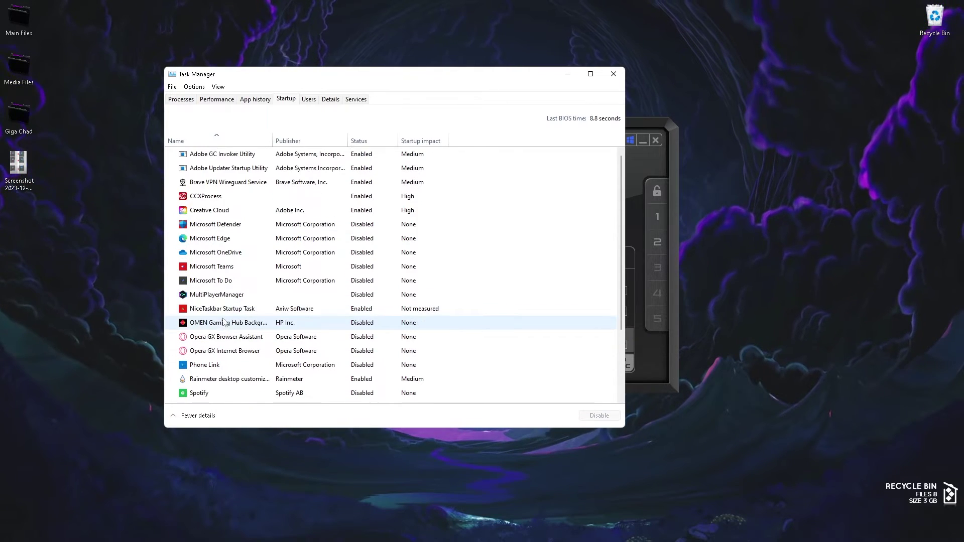
{"action": "scroll", "coordinate": [246, 282], "scroll_direction": "down", "scroll_amount": 2}
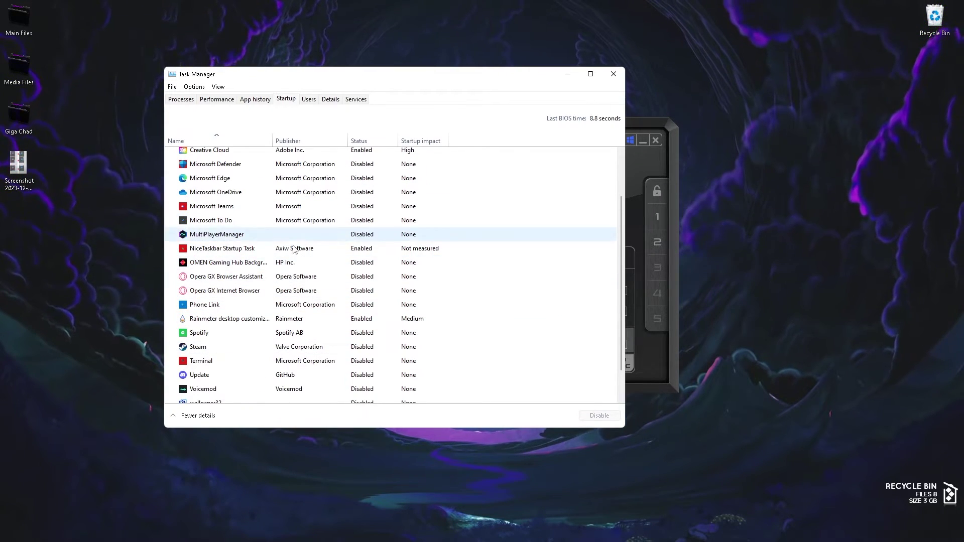
{"action": "scroll", "coordinate": [226, 241], "scroll_direction": "down", "scroll_amount": 1}
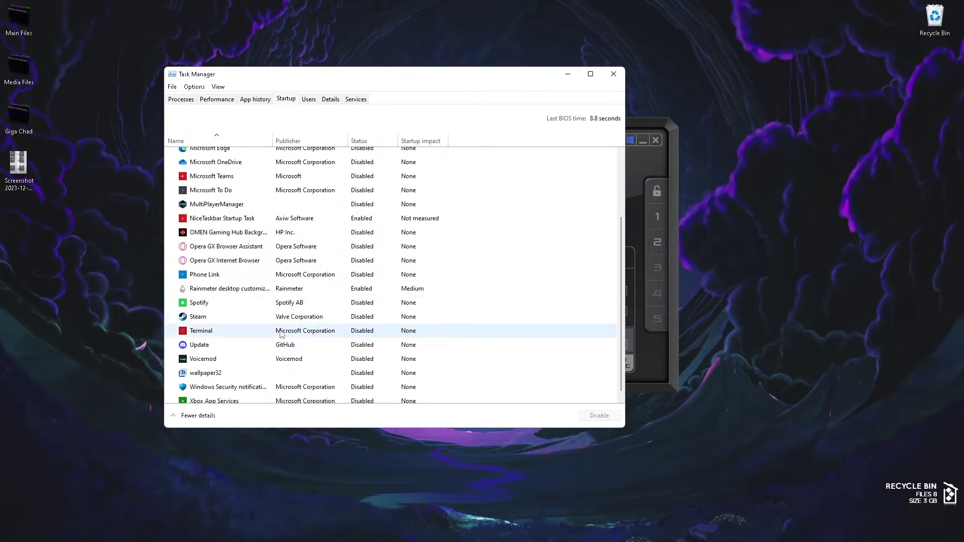
{"action": "scroll", "coordinate": [281, 351], "scroll_direction": "up", "scroll_amount": 3}
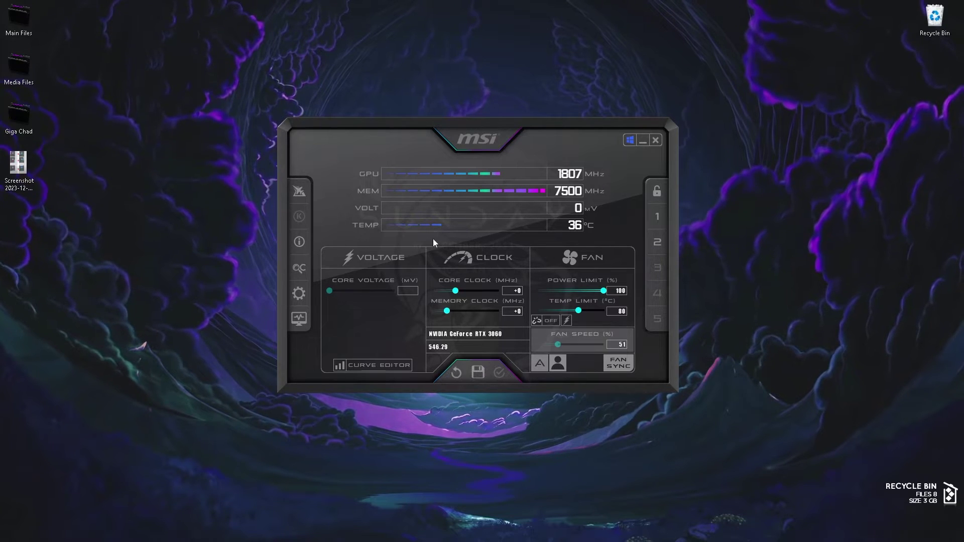
- Move the Afterburner window slightly to the right
{"action": "left_click_drag", "start_coordinate": [543, 176], "coordinate": [601, 177]}
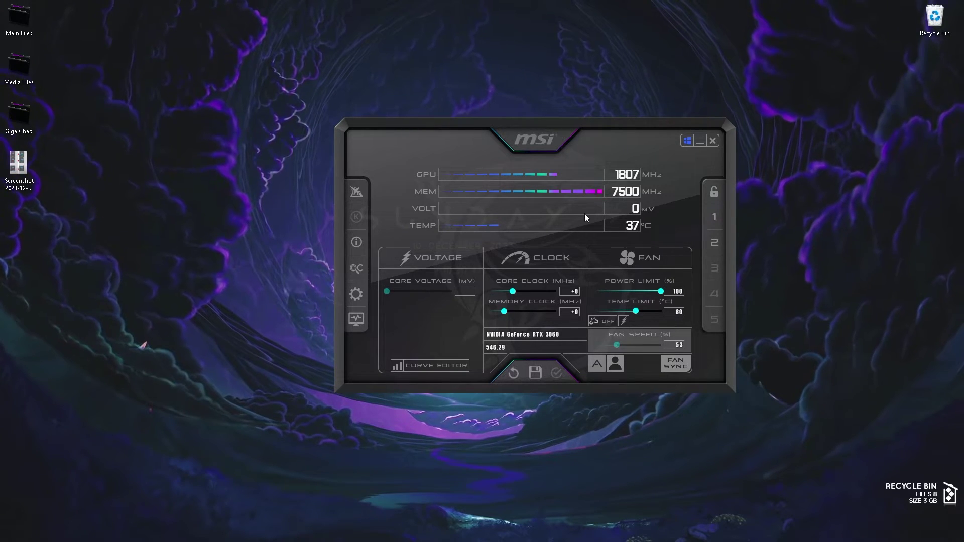
- Place Task Manager's GPU 0 page at upper left and Afterburner on the right, both showing 36 °C
{"action": "mouse_move", "coordinate": [653, 541]}
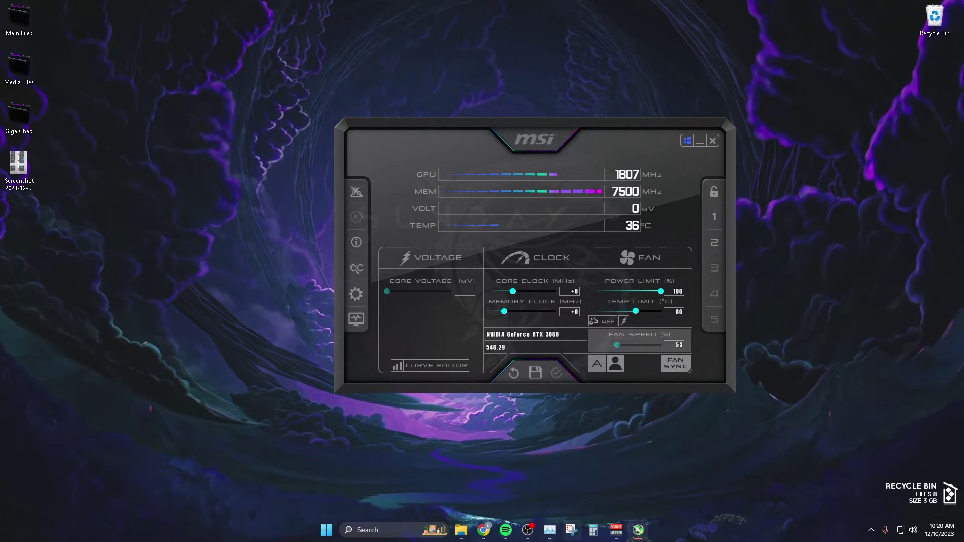
{"action": "left_click", "coordinate": [549, 529]}
{"action": "left_click", "coordinate": [641, 173]}
{"action": "left_click_drag", "start_coordinate": [644, 144], "coordinate": [857, 146]}
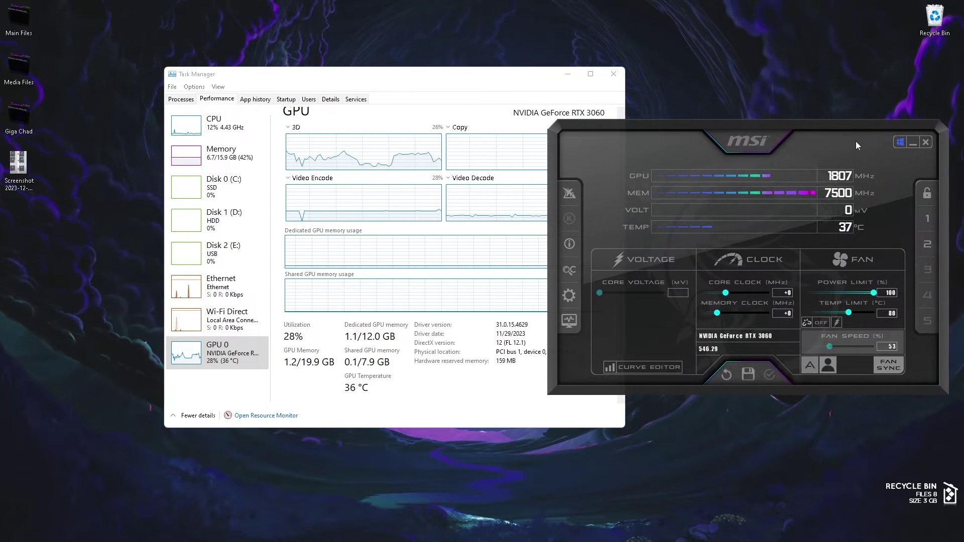
{"action": "left_click_drag", "start_coordinate": [351, 74], "coordinate": [214, 63]}
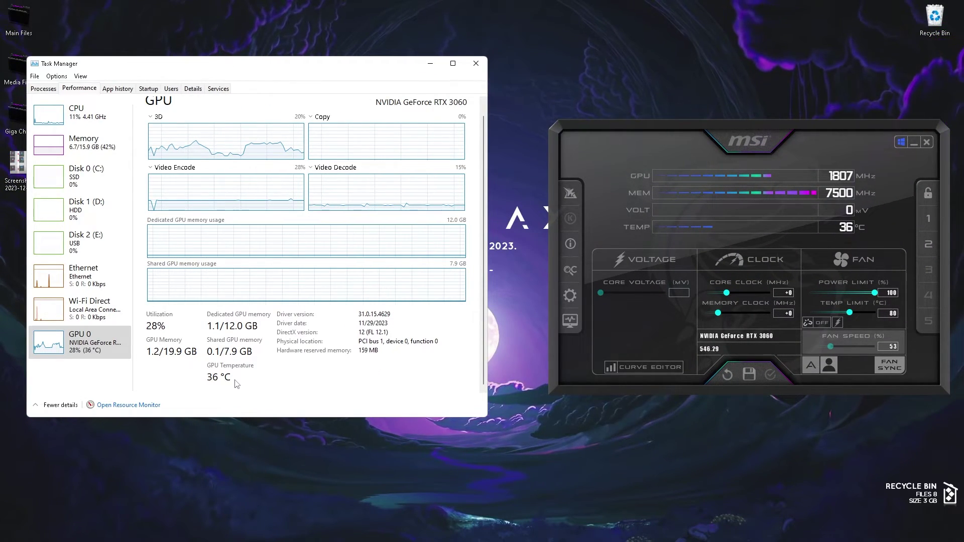
- Close MSI Afterburner and watch Task Manager's GPU temperature climb to 44 °C at 50% utilization
{"action": "left_click", "coordinate": [930, 142]}
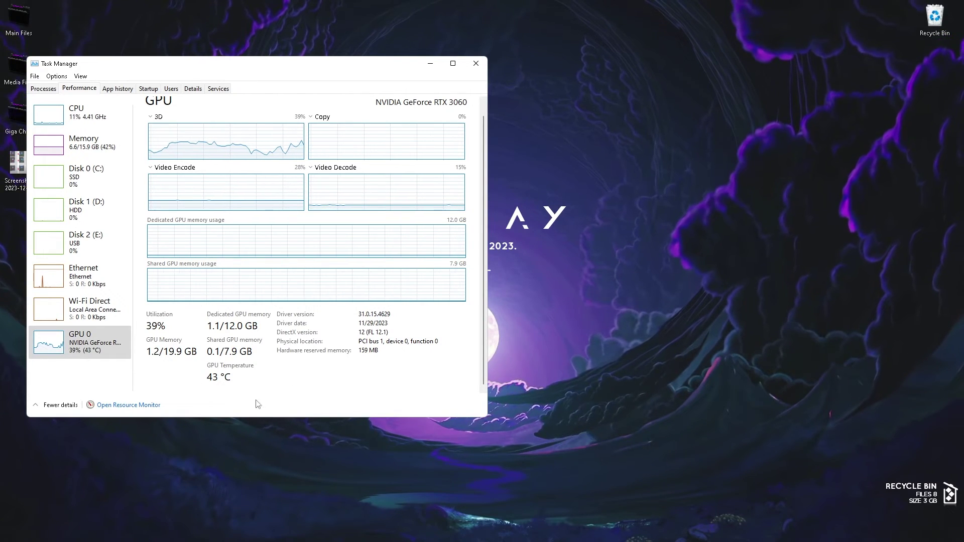
{"action": "mouse_move", "coordinate": [552, 540]}
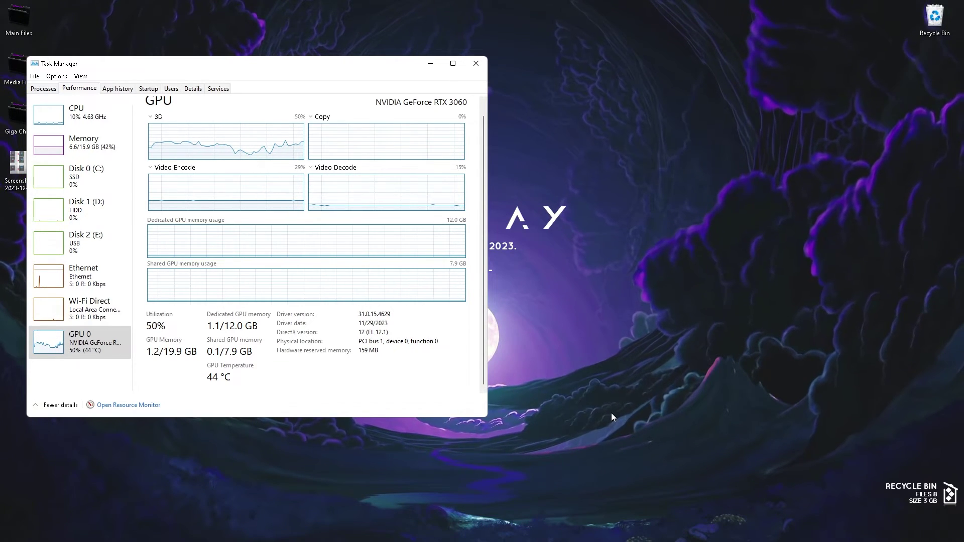
- Relaunch MSI Afterburner from Start search, showing 44 °C and 67% fan, then minimize it
{"action": "key", "text": "super"}
{"action": "type", "text": "MSI Afterburner"}
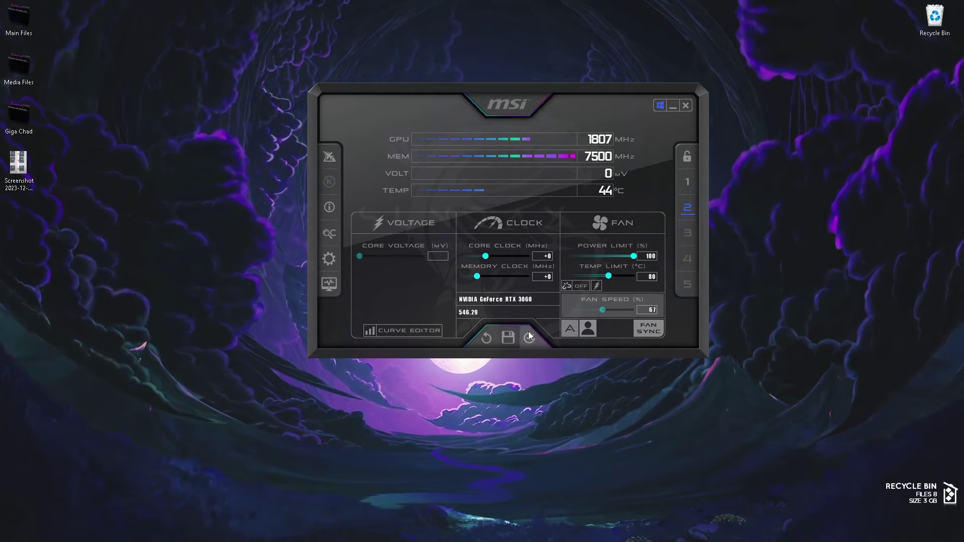
{"action": "left_click", "coordinate": [674, 105]}
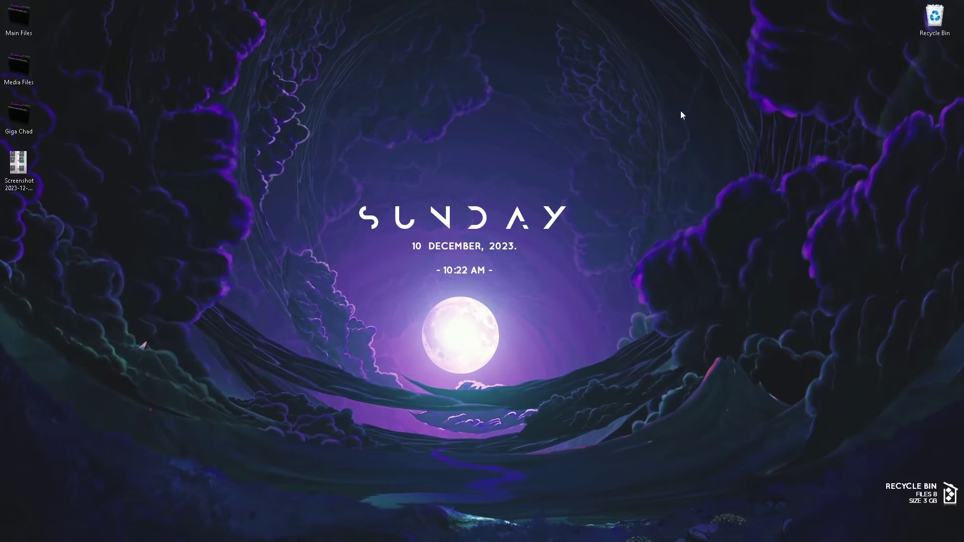
- Restore Task Manager's GPU 0 page and move the window to the screen centre
{"action": "left_click", "coordinate": [561, 530]}
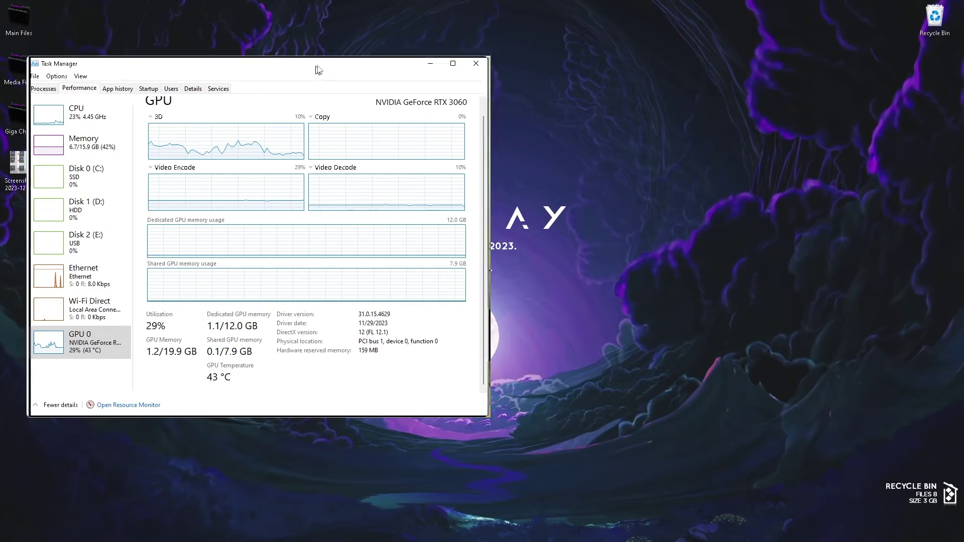
{"action": "left_click_drag", "start_coordinate": [318, 13], "coordinate": [445, 56]}
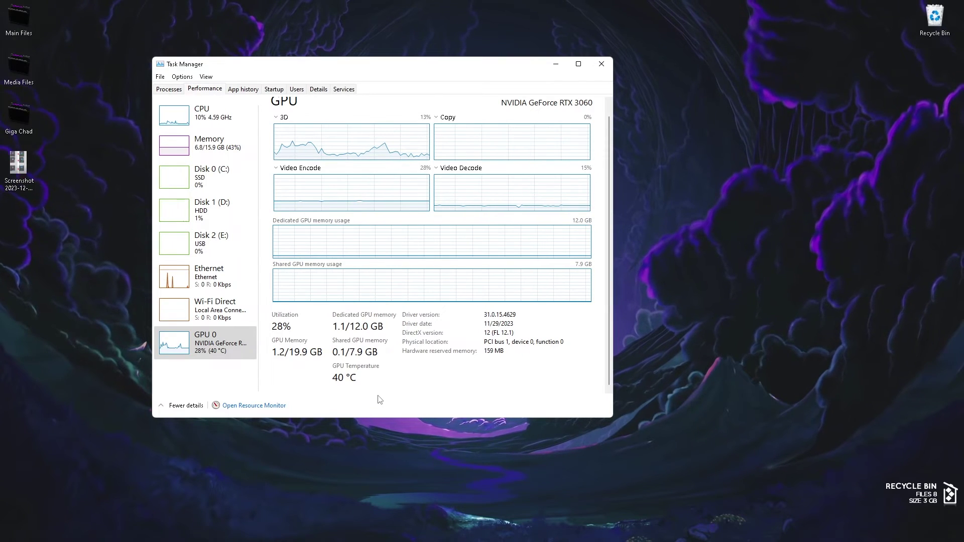
- Reopen Chrome on the DWM crash thread and scroll to the support reply about a clean boot
{"action": "left_click", "coordinate": [494, 532]}
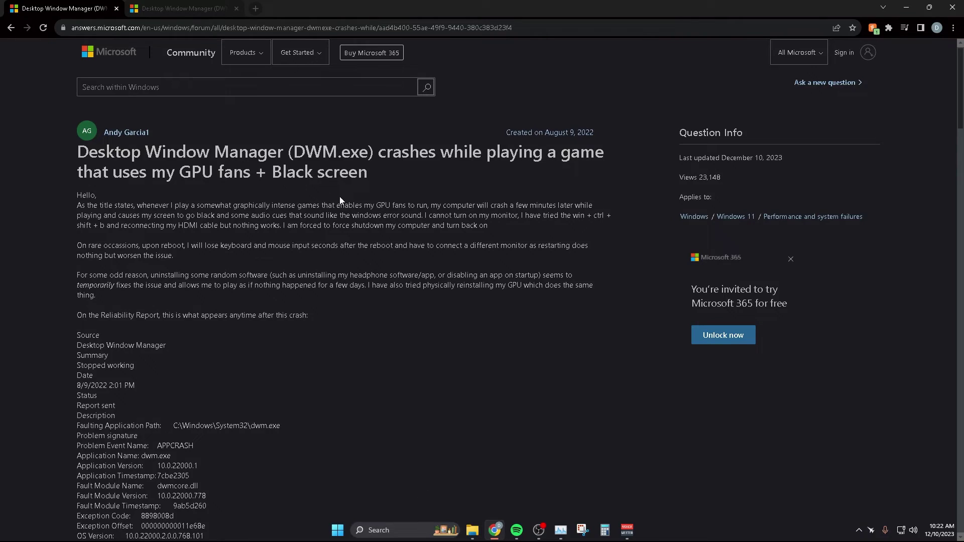
{"action": "scroll", "coordinate": [326, 234], "scroll_direction": "up", "scroll_amount": 3}
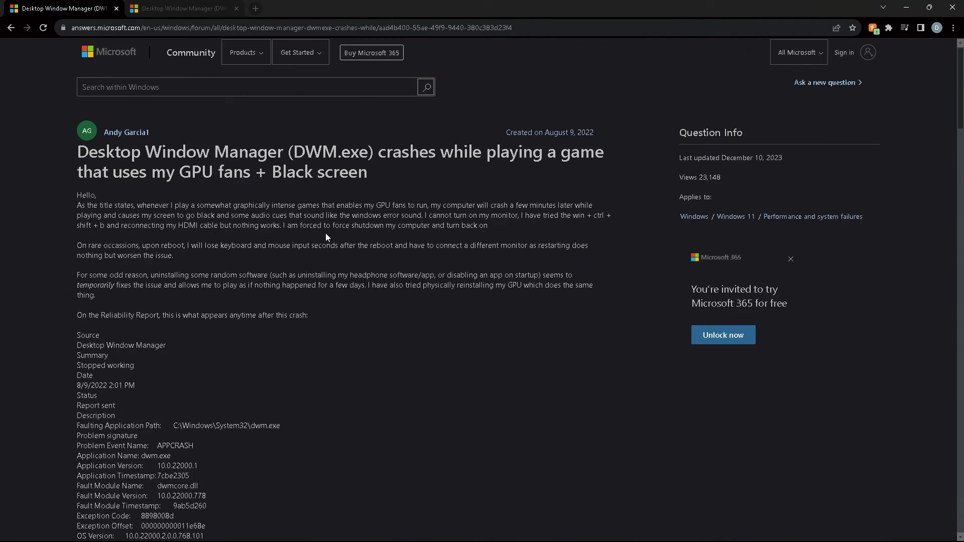
{"action": "scroll", "coordinate": [385, 320], "scroll_direction": "down", "scroll_amount": 20}
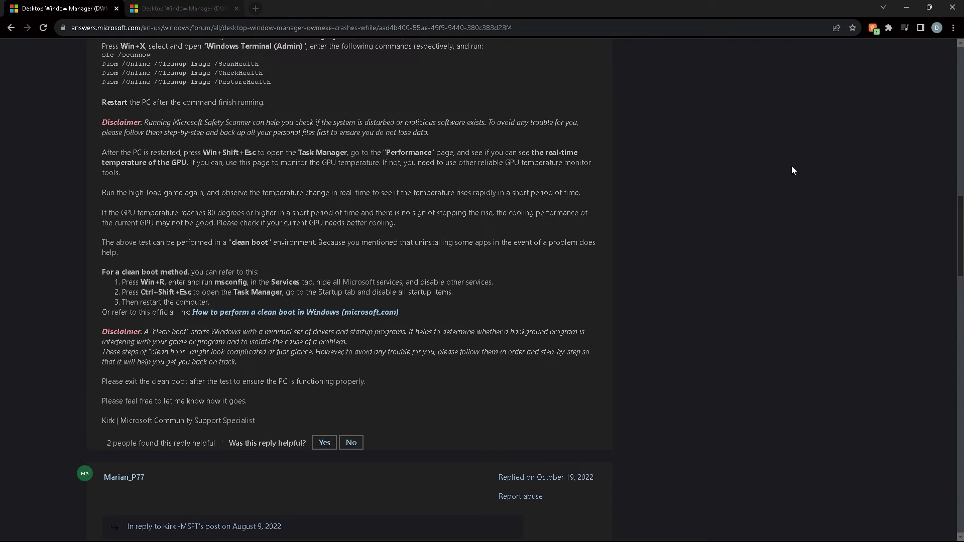
{"action": "left_click", "coordinate": [897, 15]}
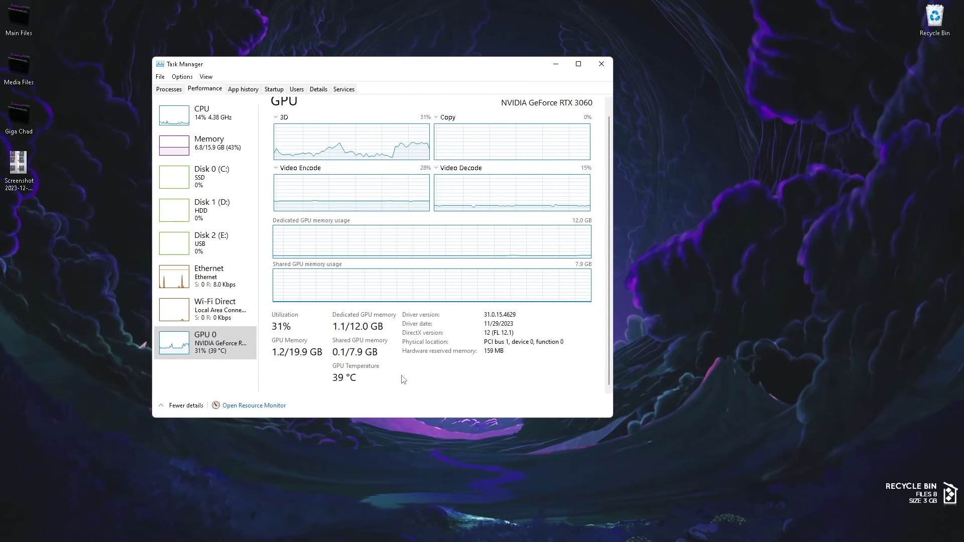